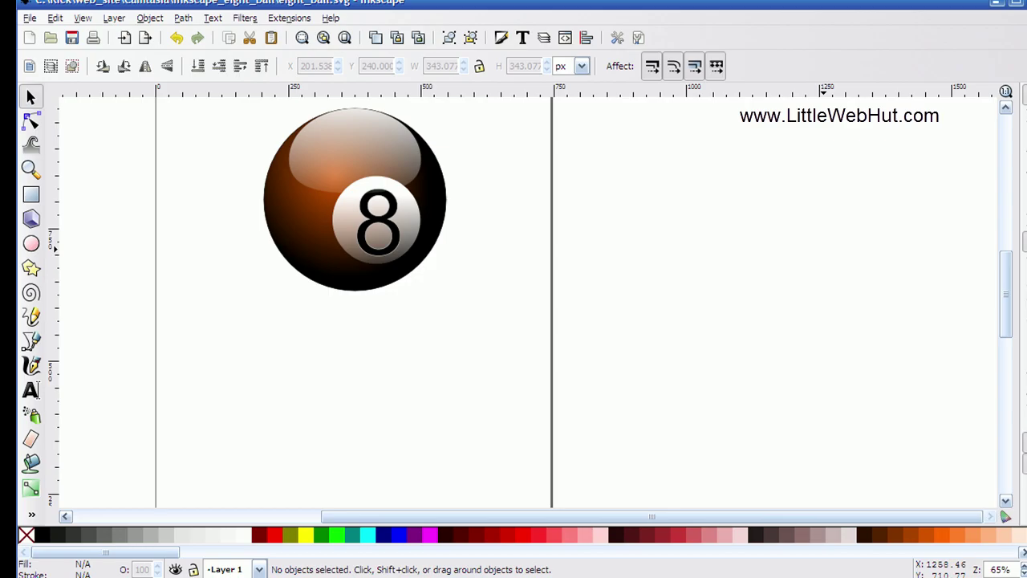
Draw a circle about 353 px in diameter and position it directly beneath the finished eight ball.
{"action": "left_click", "coordinate": [32, 244]}
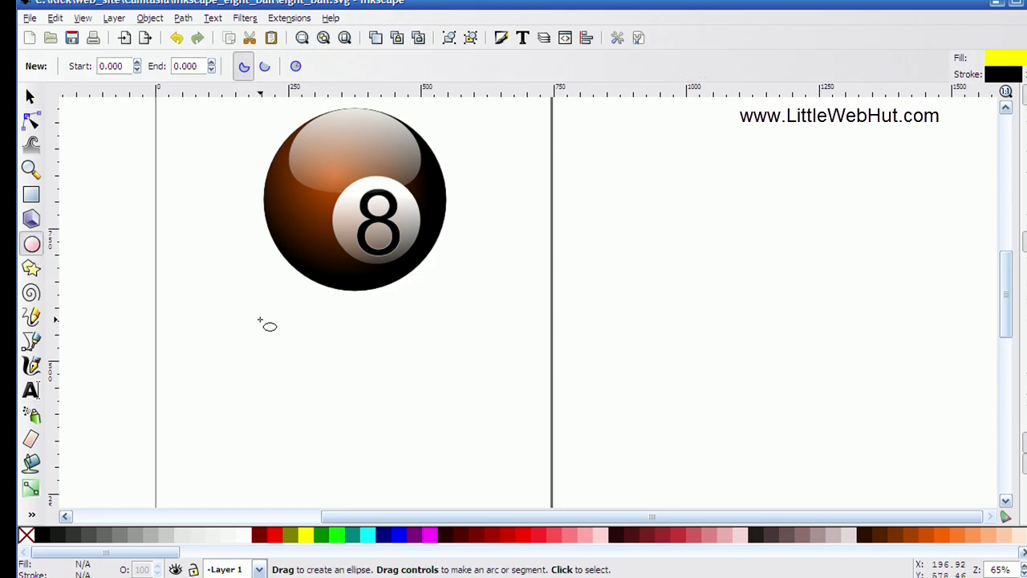
{"action": "mouse_move", "coordinate": [271, 323]}
{"action": "left_mouse_down"}
{"action": "mouse_move", "coordinate": [303, 369]}
{"action": "mouse_move", "coordinate": [490, 513]}
{"action": "left_mouse_up"}
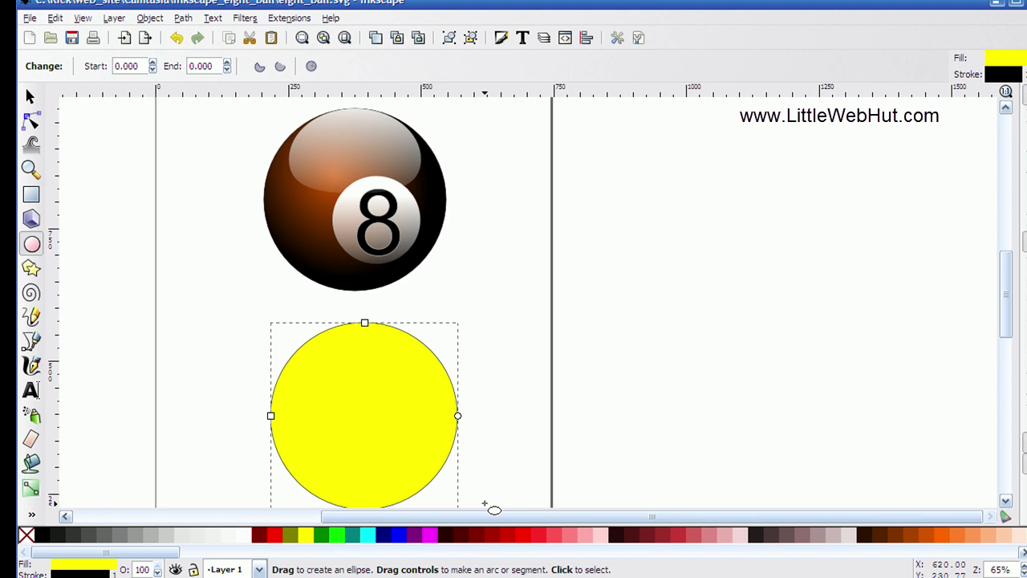
{"action": "left_click", "coordinate": [30, 97]}
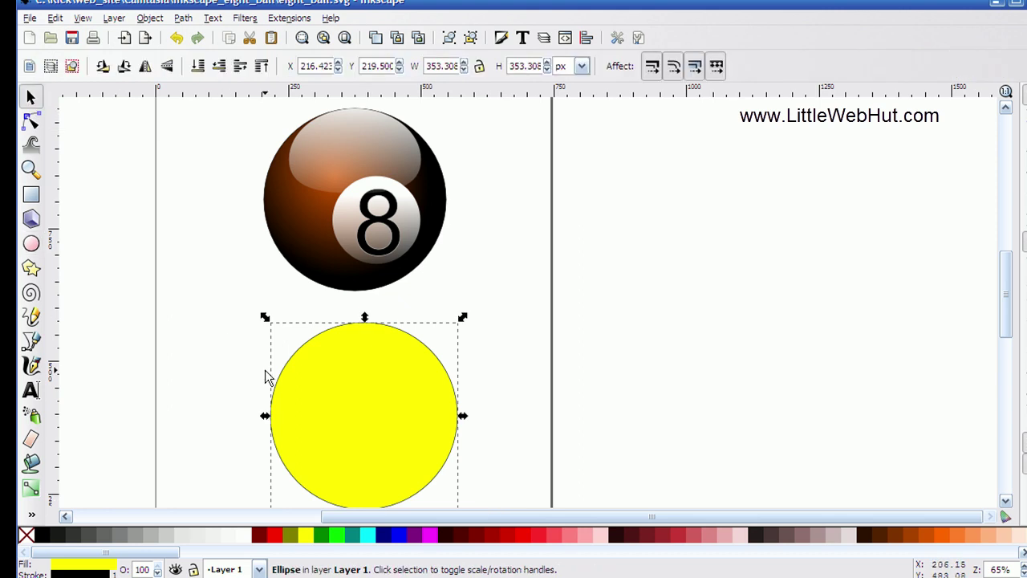
{"action": "left_click_drag", "start_coordinate": [351, 407], "coordinate": [338, 389]}
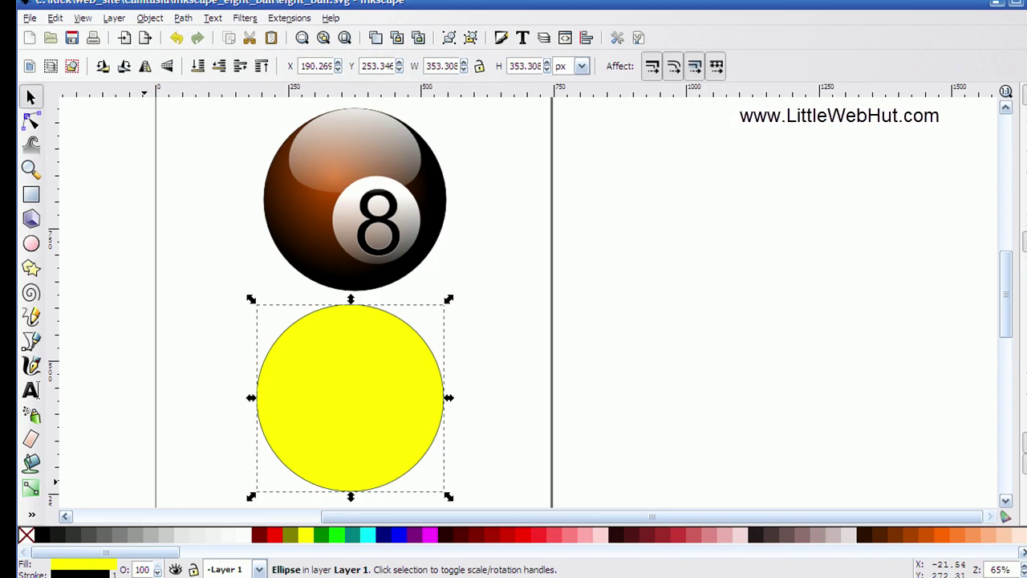
Remove the new circle's stroke and fill it with dark orange.
{"action": "right_click", "coordinate": [74, 574]}
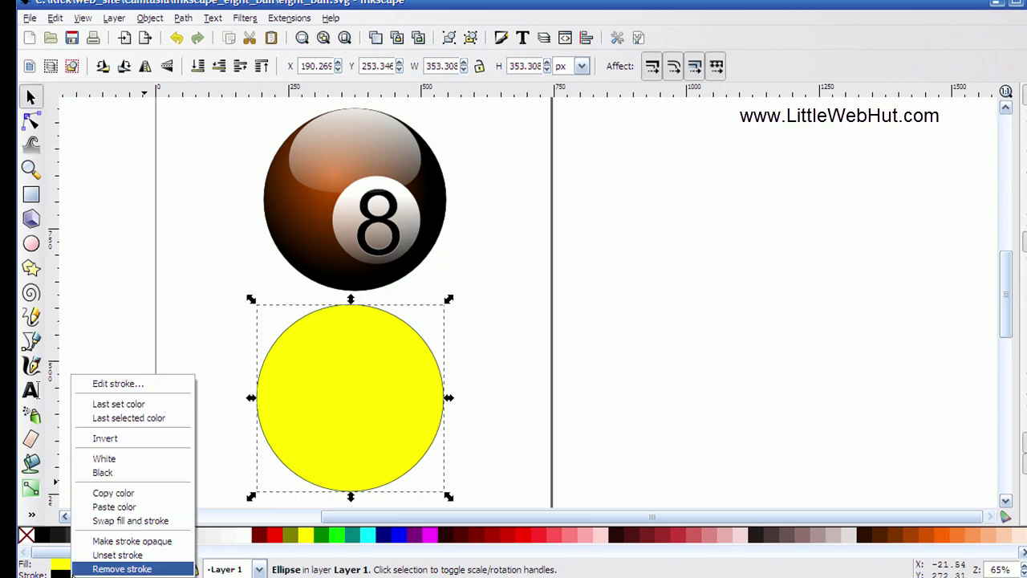
{"action": "left_click", "coordinate": [93, 569]}
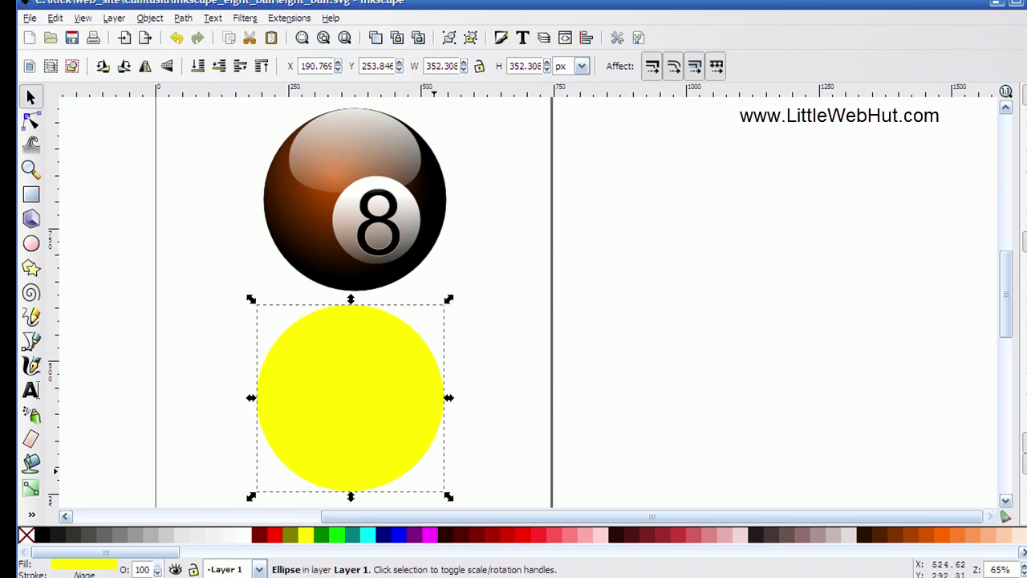
{"action": "left_click", "coordinate": [929, 542]}
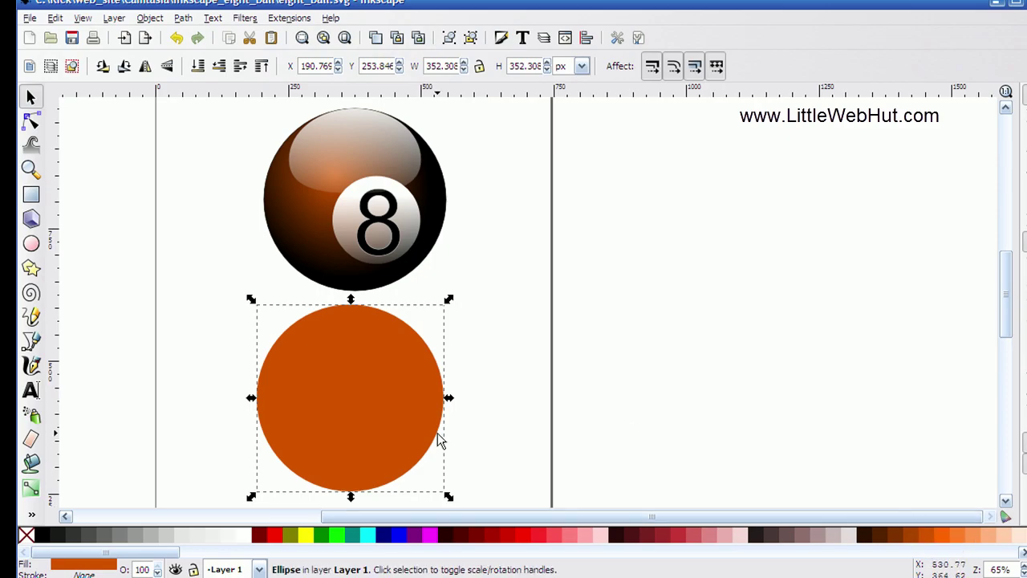
Apply a radial gradient to the orange circle from its upper-left area toward the lower right, with black as the outer colour.
{"action": "left_click", "coordinate": [30, 488]}
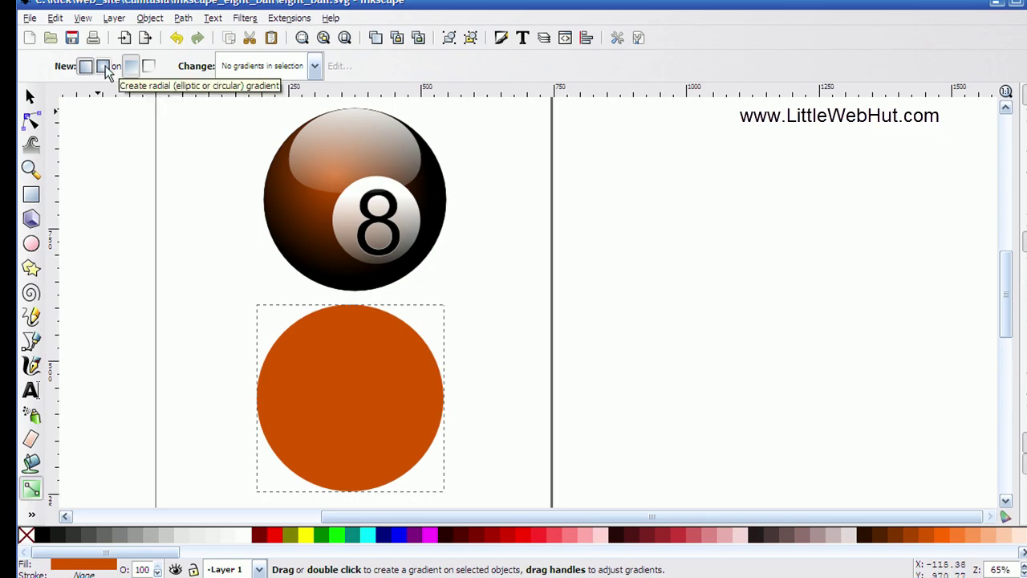
{"action": "left_click", "coordinate": [105, 65]}
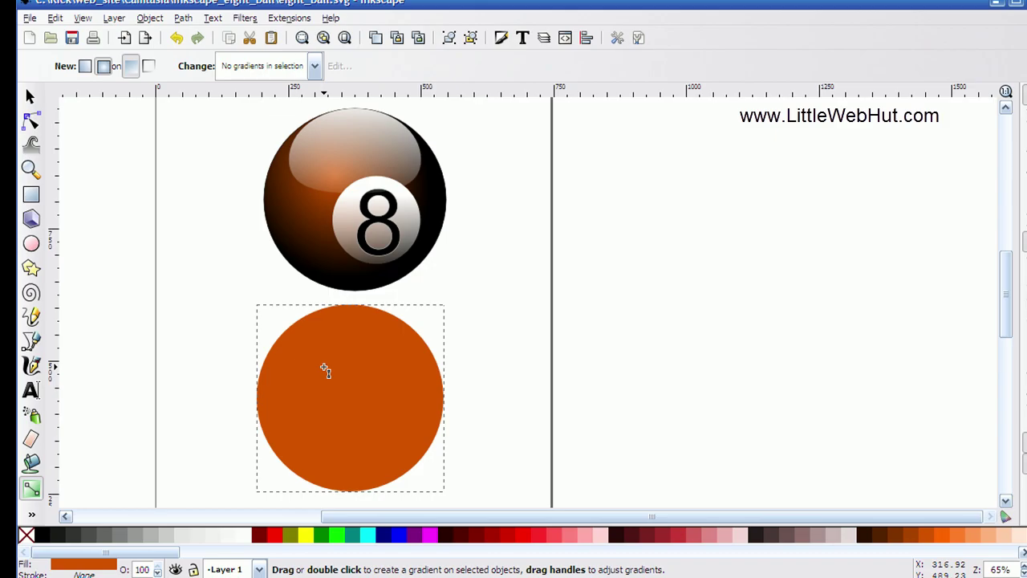
{"action": "left_click_drag", "start_coordinate": [325, 369], "coordinate": [378, 448]}
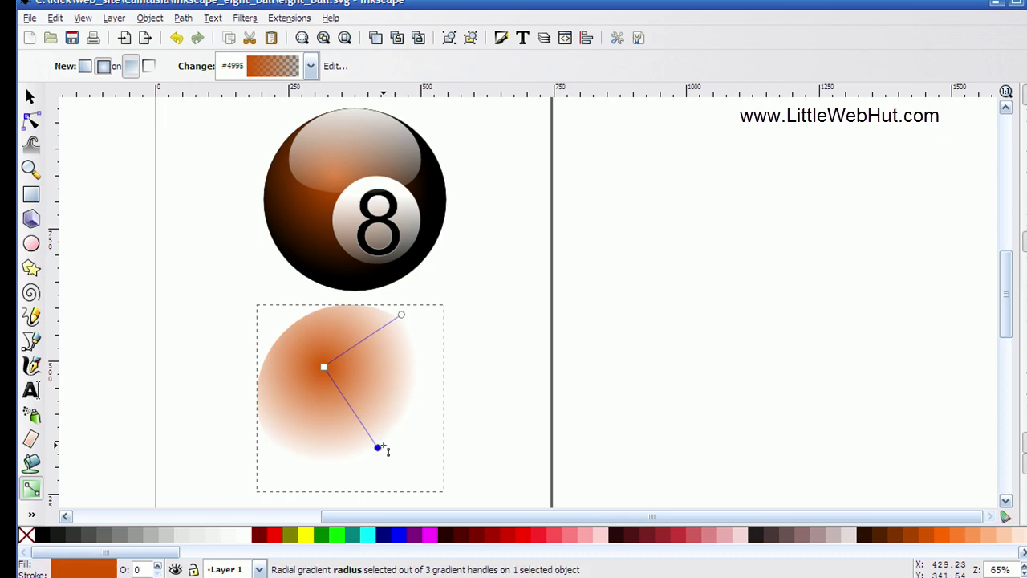
{"action": "left_click", "coordinate": [43, 536]}
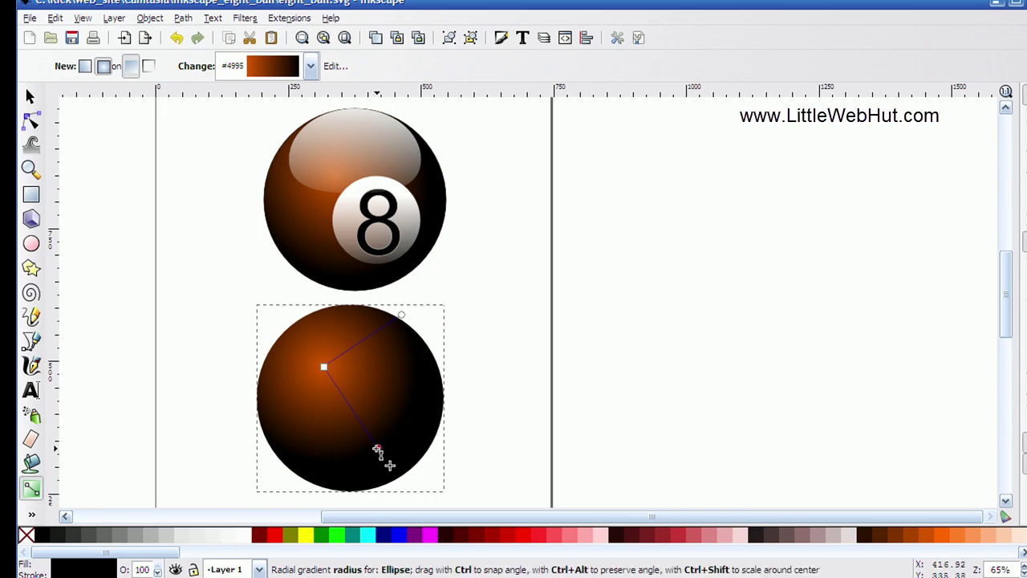
{"action": "left_click", "coordinate": [329, 367]}
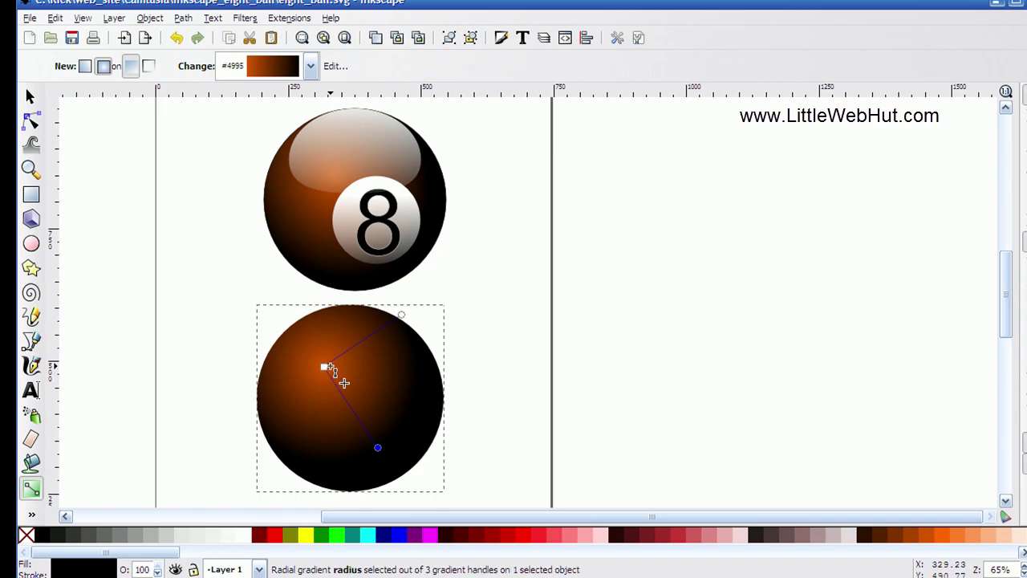
{"action": "key", "text": "Escape"}
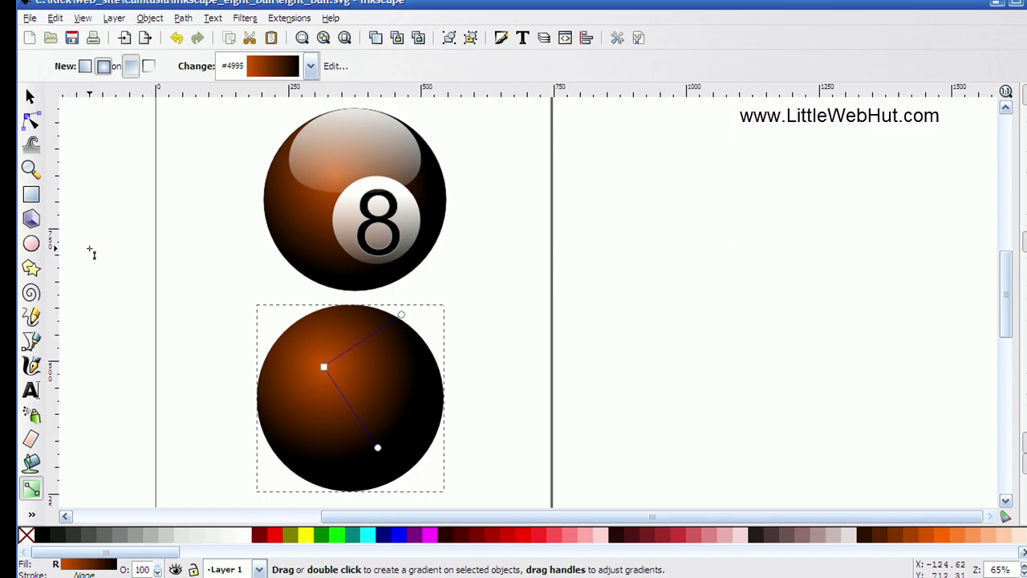
Draw a white circle about 163 px in diameter and place it inside the ball, slightly below and right of its centre.
{"action": "left_click", "coordinate": [31, 244]}
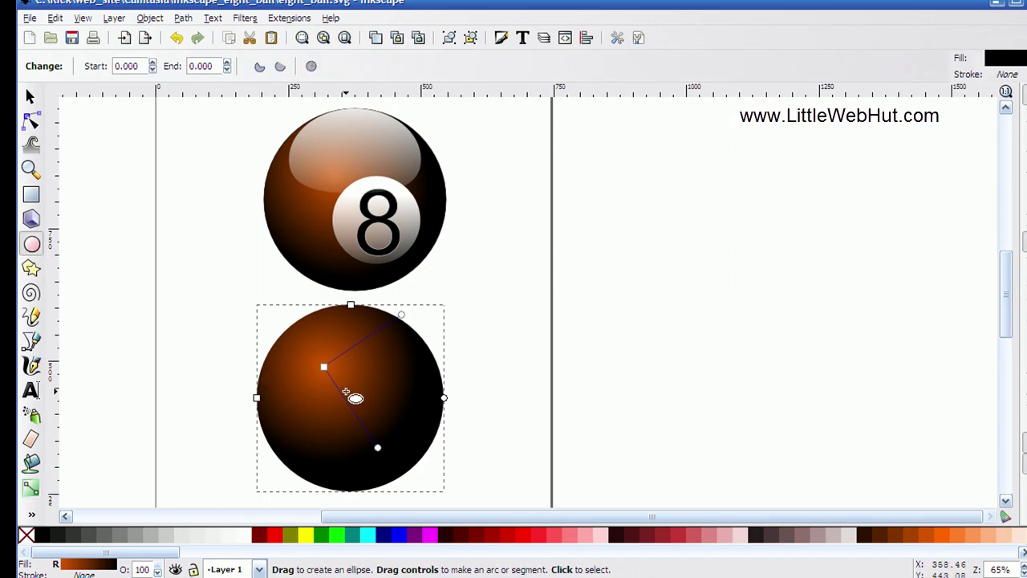
{"action": "left_click_drag", "start_coordinate": [347, 389], "coordinate": [432, 473]}
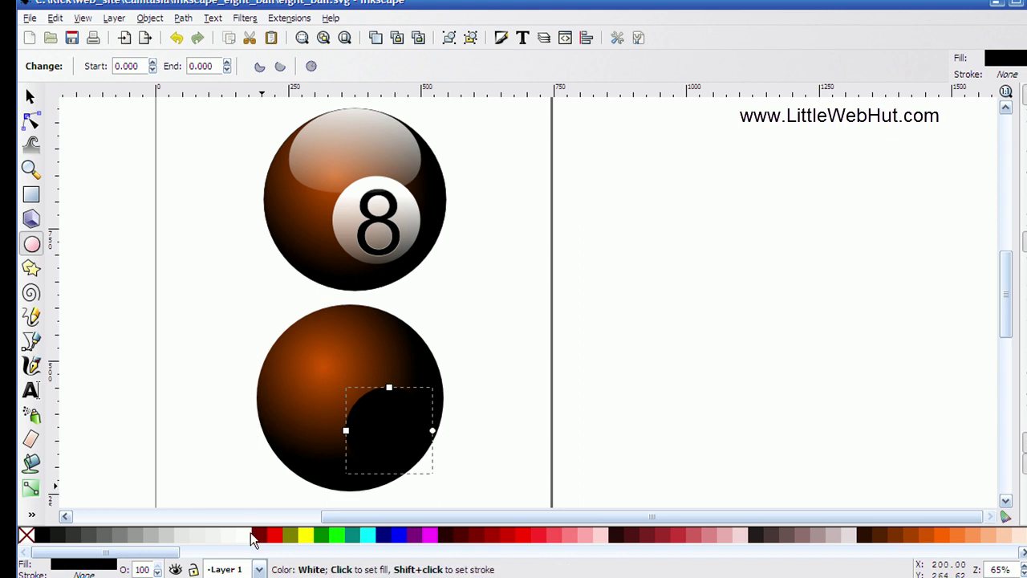
{"action": "left_click", "coordinate": [248, 535]}
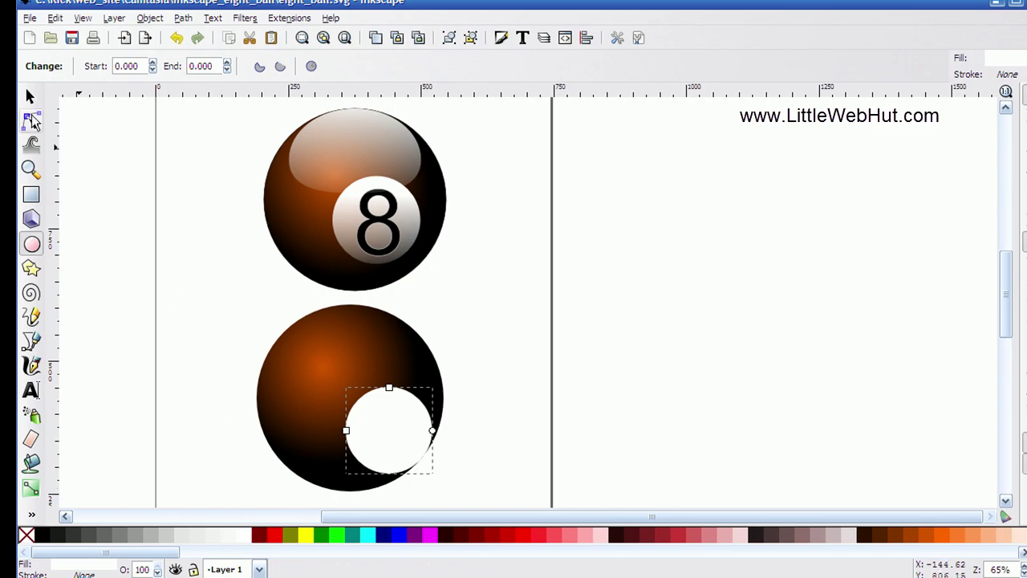
{"action": "left_click", "coordinate": [32, 97]}
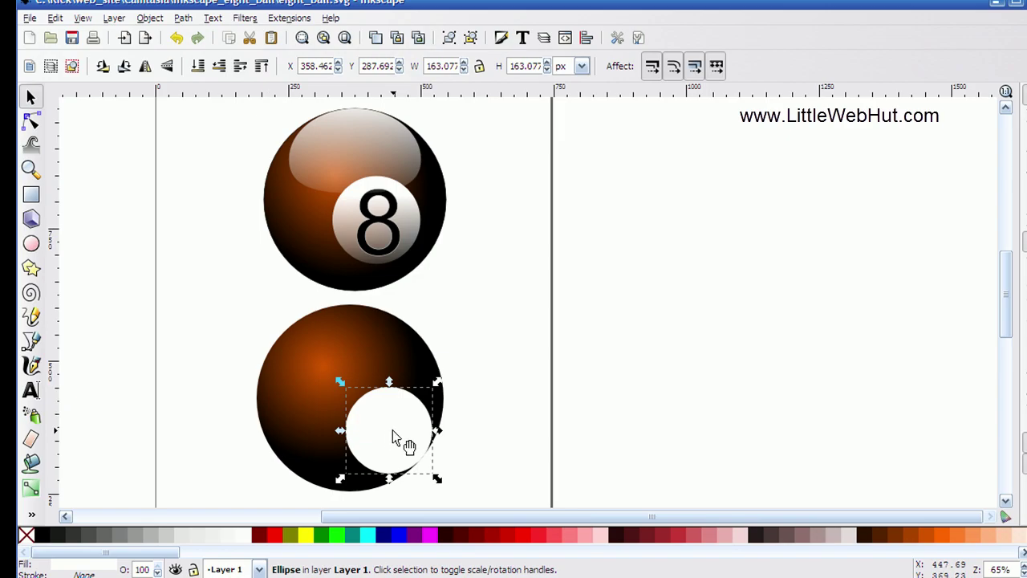
{"action": "left_click_drag", "start_coordinate": [392, 430], "coordinate": [370, 419]}
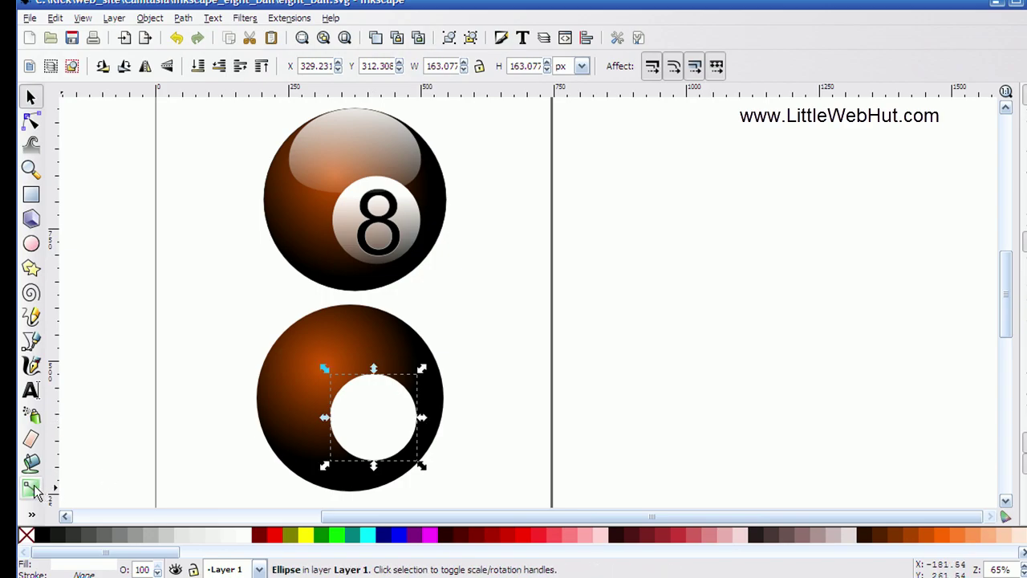
Apply a vertical linear gradient to the small circle, fading from white in its upper part to transparent just below its lower edge.
{"action": "left_click", "coordinate": [32, 489]}
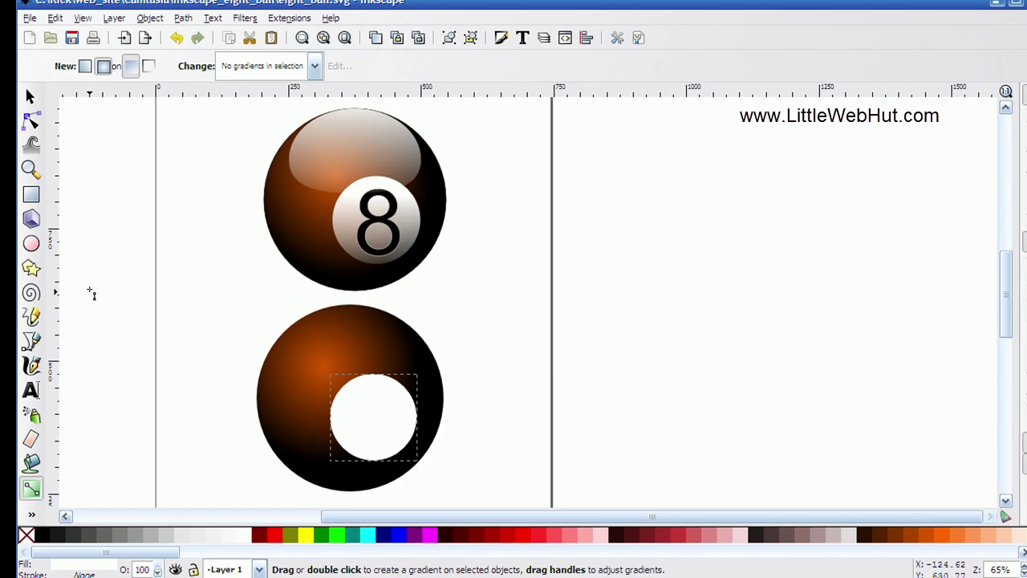
{"action": "left_click", "coordinate": [86, 67]}
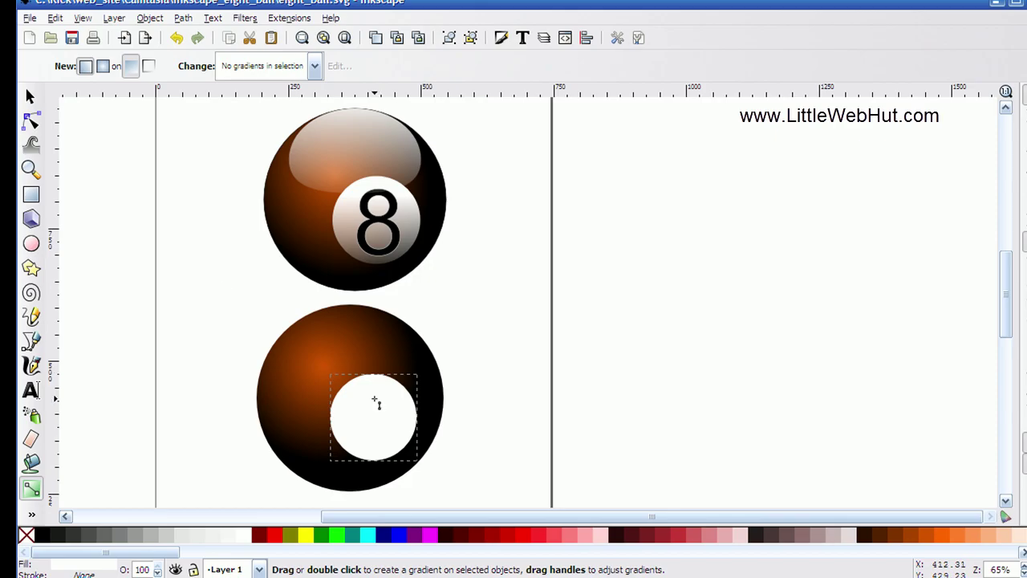
{"action": "left_click_drag", "start_coordinate": [375, 398], "coordinate": [375, 478]}
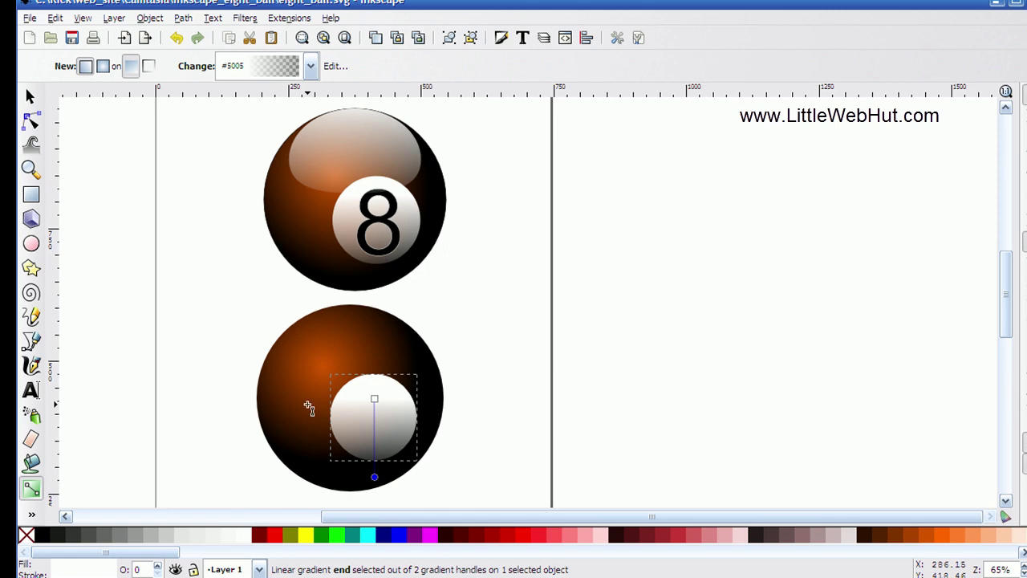
Add the text "8" on the small white circle.
{"action": "left_click", "coordinate": [31, 391]}
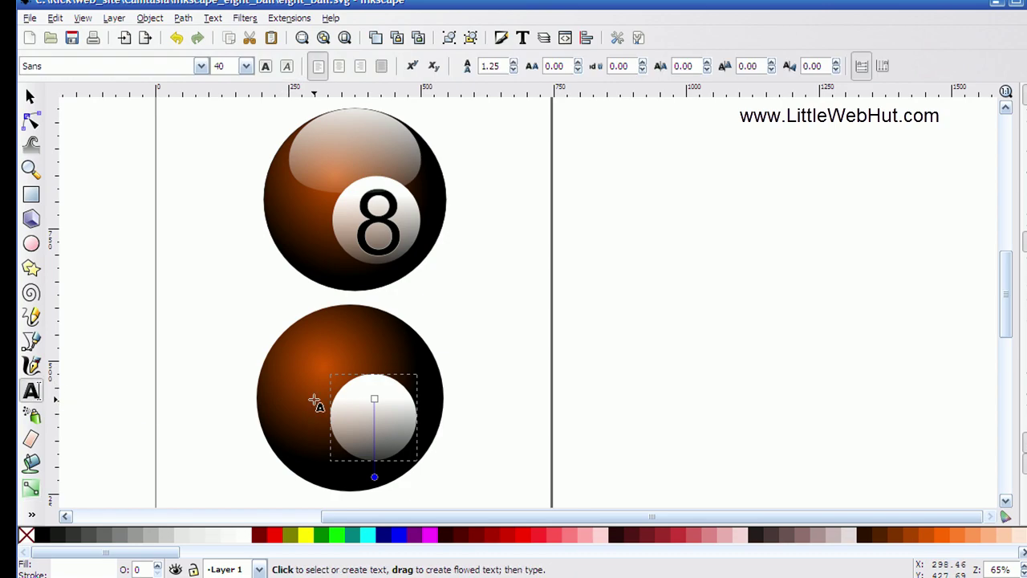
{"action": "left_click", "coordinate": [354, 400]}
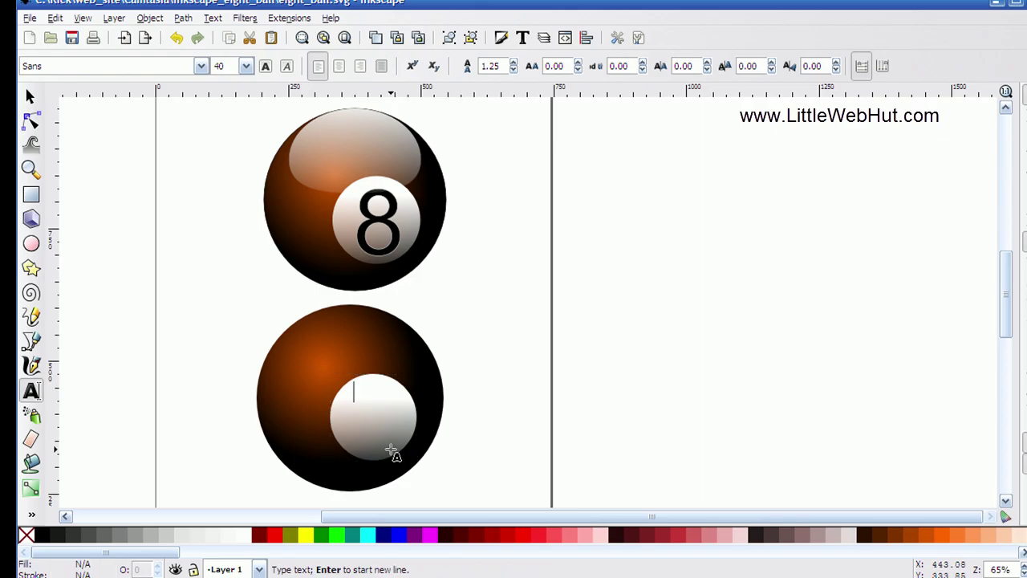
{"action": "type", "text": "8"}
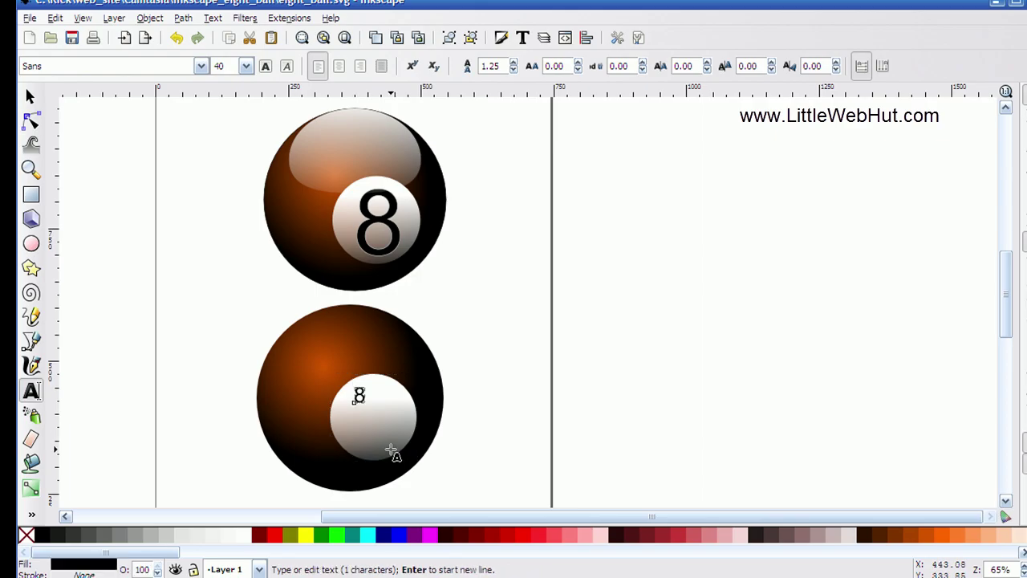
Enlarge the 8 to about 78 by 122 px, centred in the white circle, and give it a light gray stroke.
{"action": "left_click", "coordinate": [31, 97]}
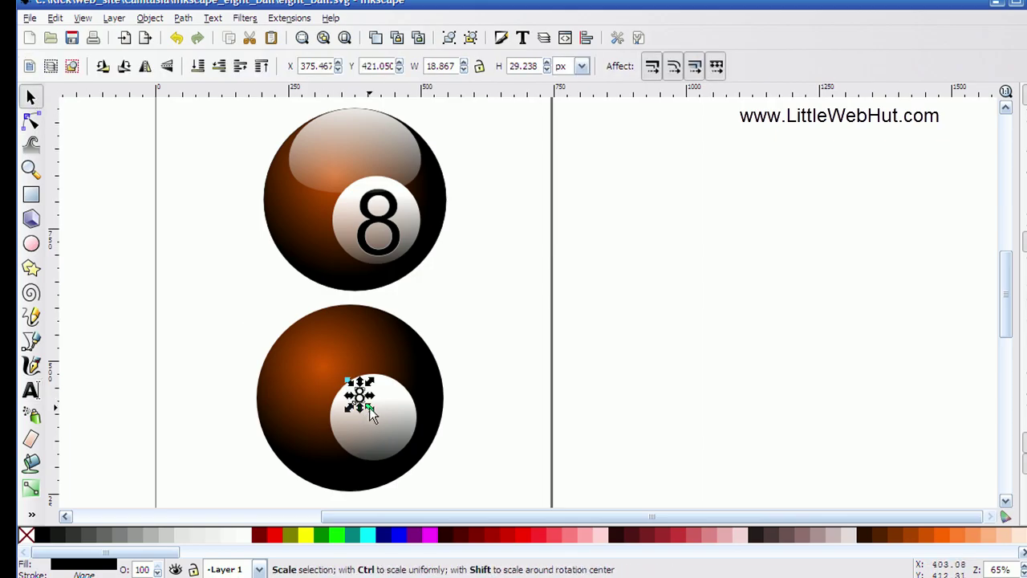
{"action": "left_click_drag", "start_coordinate": [369, 406], "coordinate": [404, 436]}
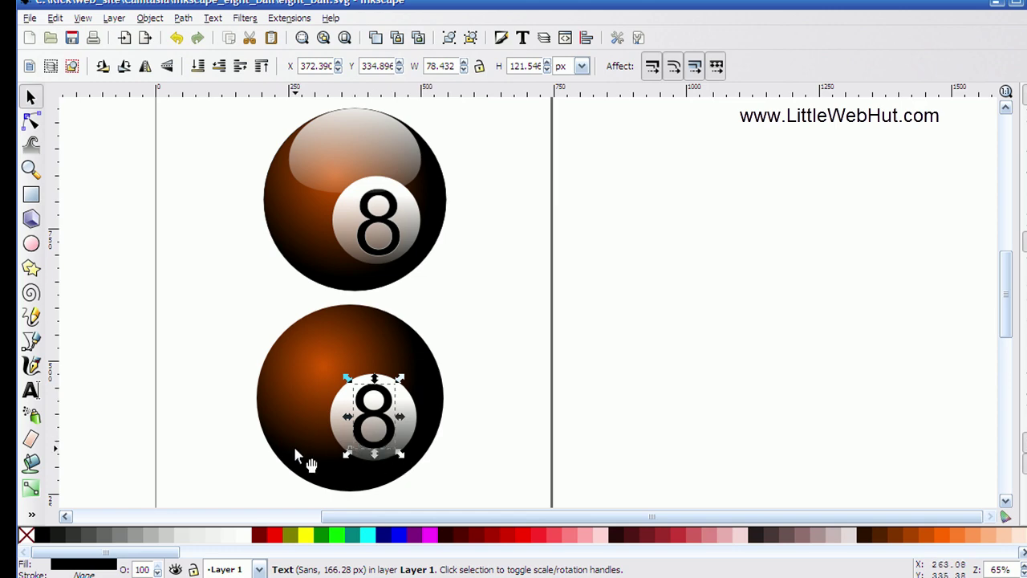
{"action": "key", "text": "shift"}
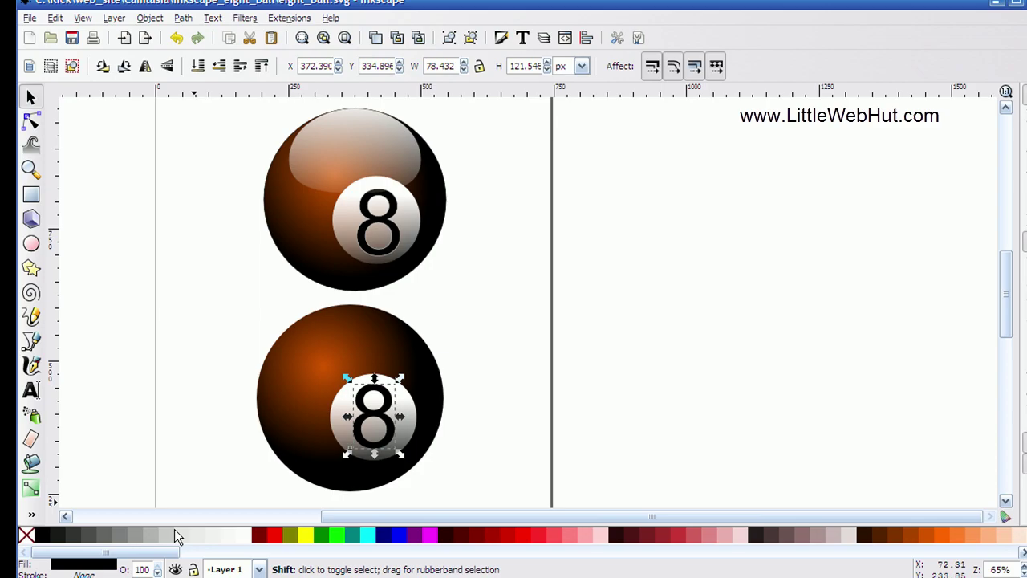
{"action": "left_click", "coordinate": [170, 533], "text": "shift"}
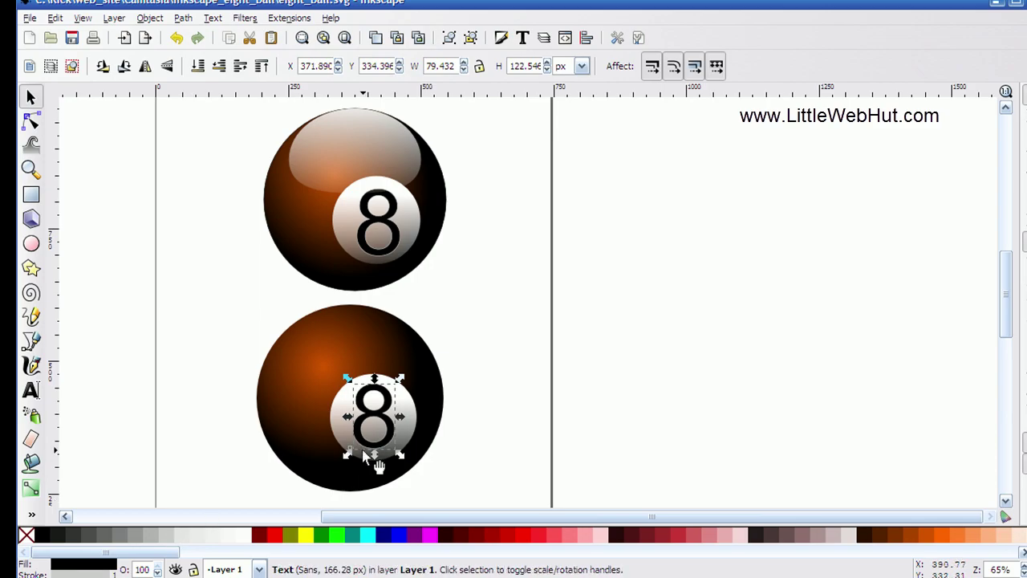
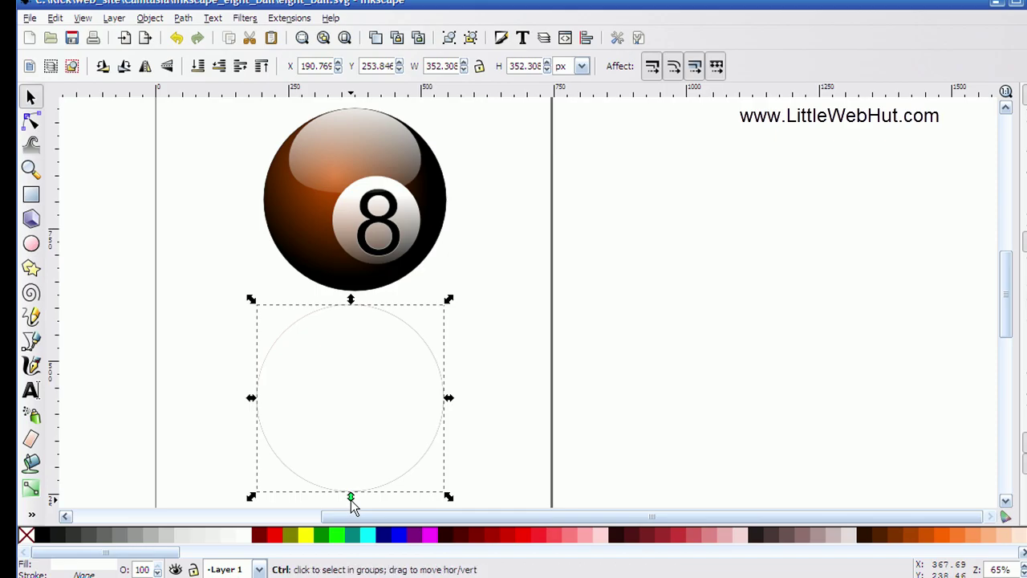
Resize the large white circle to an ellipse about 255 by 206 px at the ball's top edge and convert it to a path.
{"action": "left_click_drag", "start_coordinate": [350, 499], "coordinate": [350, 433]}
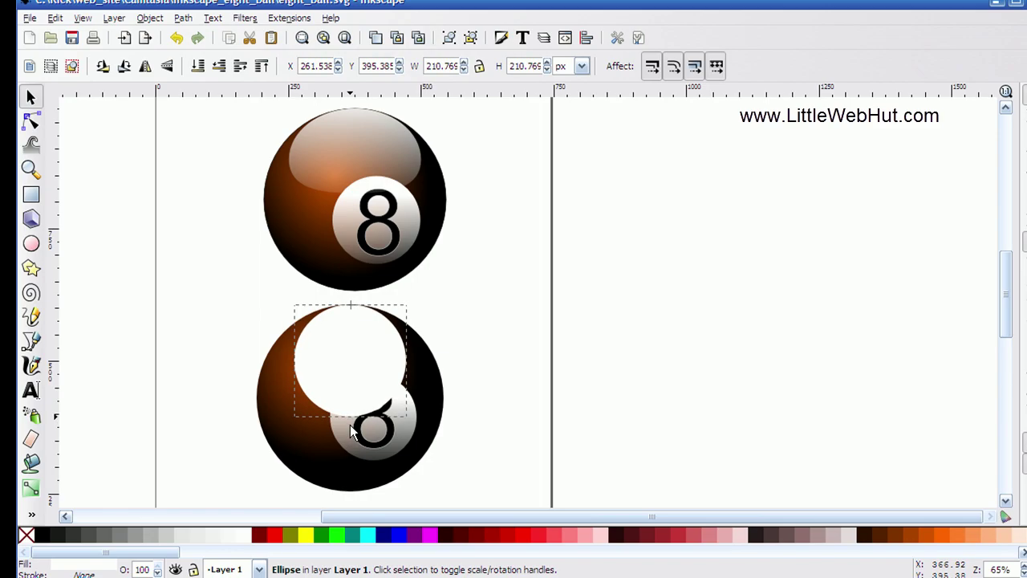
{"action": "left_click_drag", "start_coordinate": [351, 426], "coordinate": [350, 422]}
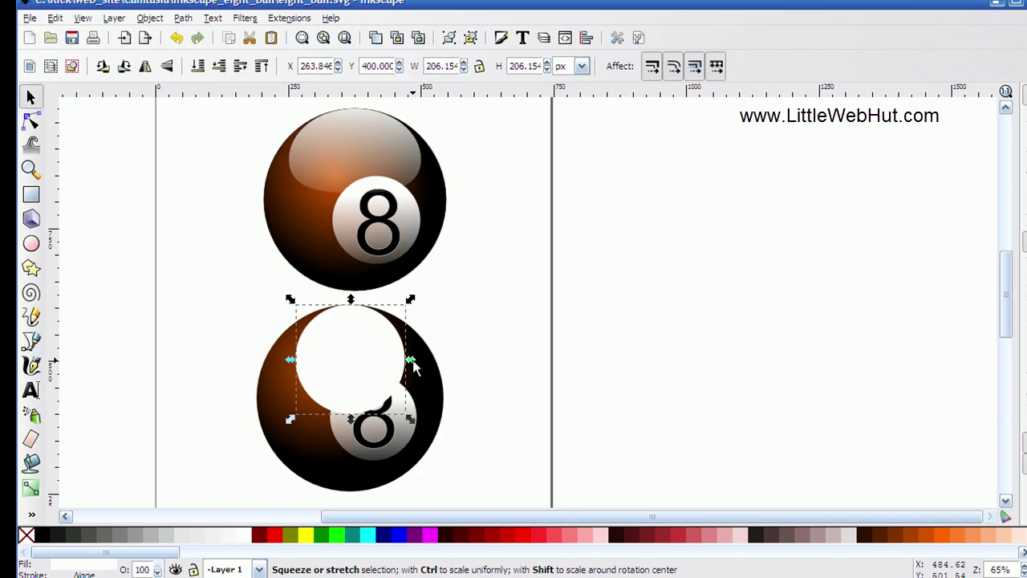
{"action": "key", "text": "shift"}
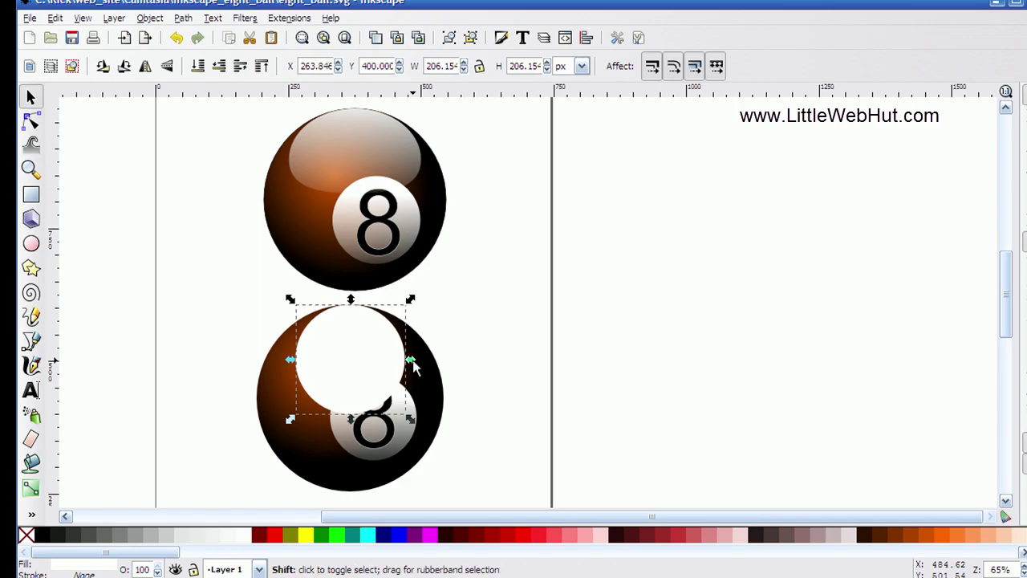
{"action": "left_click_drag", "start_coordinate": [417, 363], "coordinate": [430, 363]}
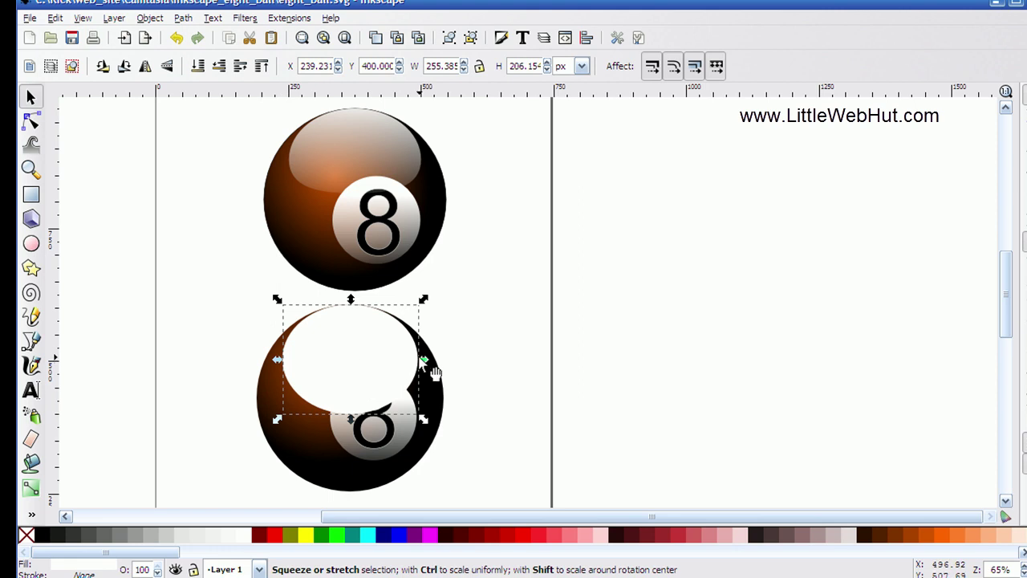
{"action": "left_click", "coordinate": [184, 19]}
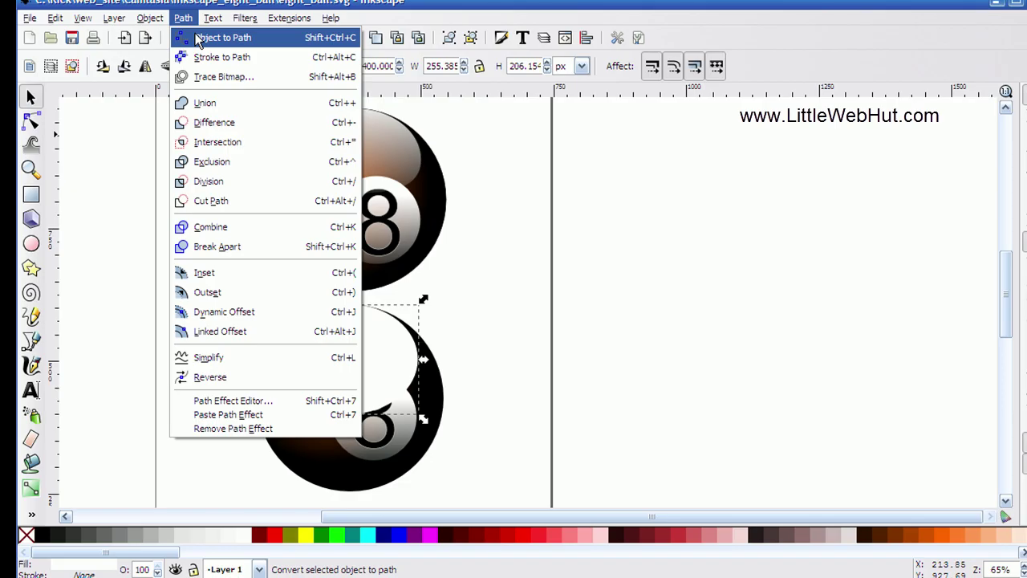
{"action": "left_click", "coordinate": [199, 40]}
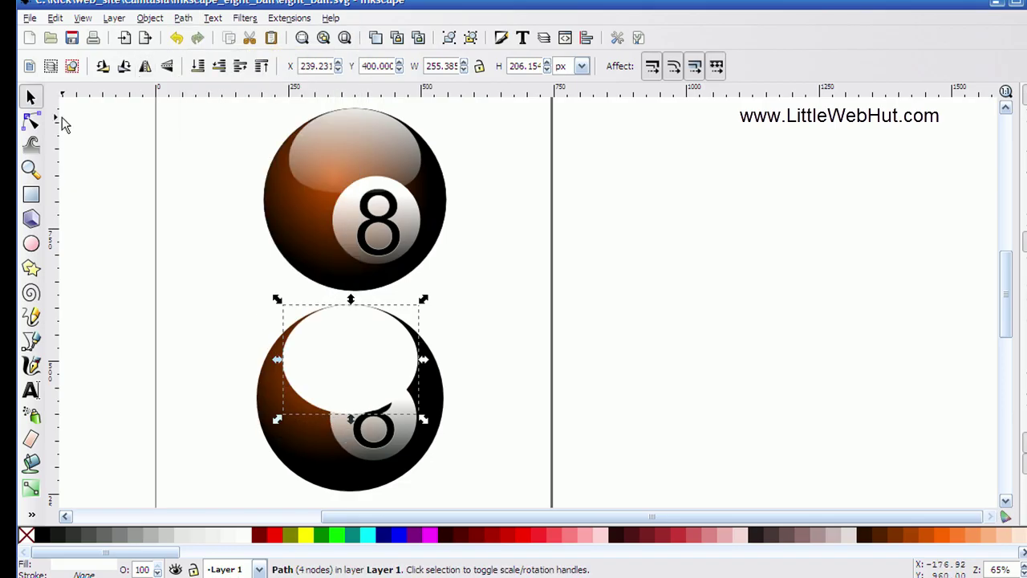
Flatten the underside of the white highlight ellipse by raising its bottom node to about Y 437 px, leaving the shape about 169 px tall.
{"action": "left_click", "coordinate": [33, 124]}
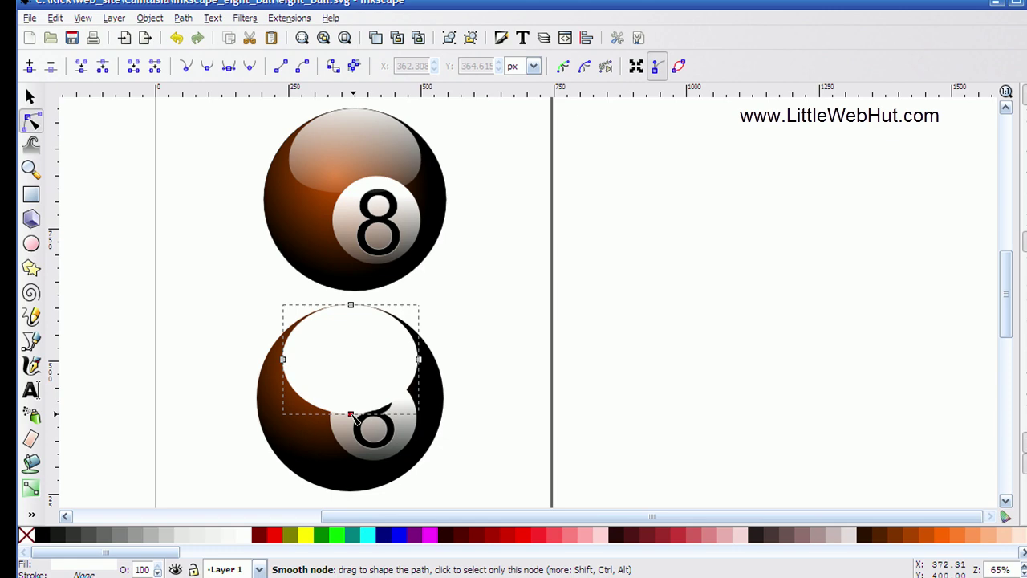
{"action": "left_click_drag", "start_coordinate": [352, 416], "coordinate": [354, 396]}
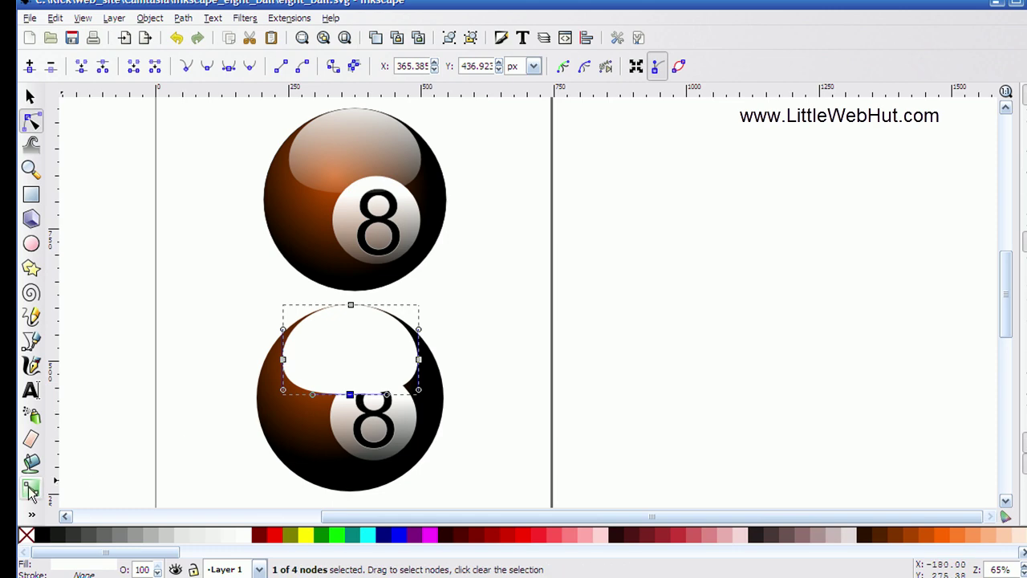
Apply a vertical linear gradient to the highlight, fading from white just above the ball to transparent slightly below the highlight's lower edge, and deselect it.
{"action": "left_click", "coordinate": [31, 490]}
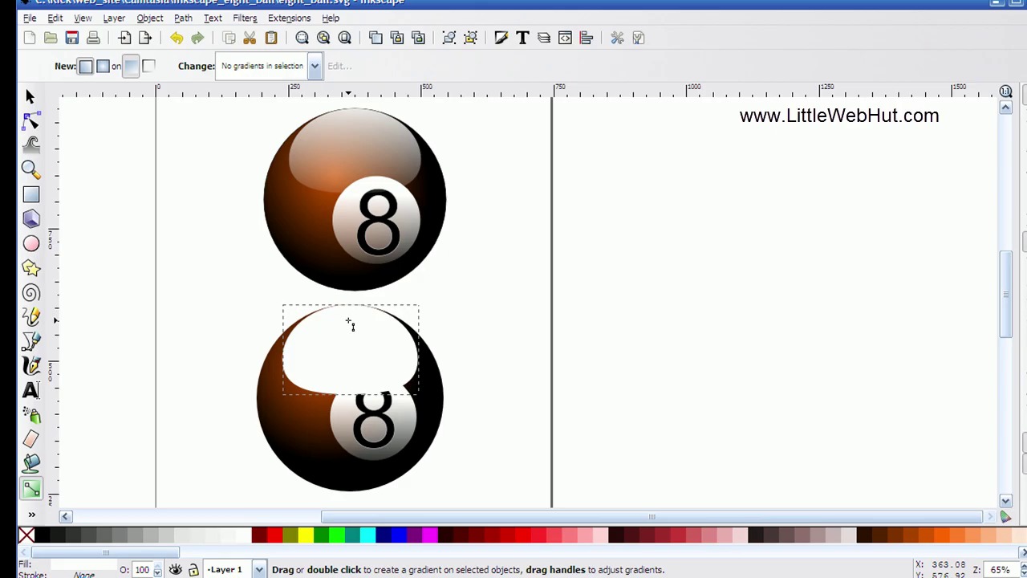
{"action": "left_click_drag", "start_coordinate": [348, 321], "coordinate": [348, 410]}
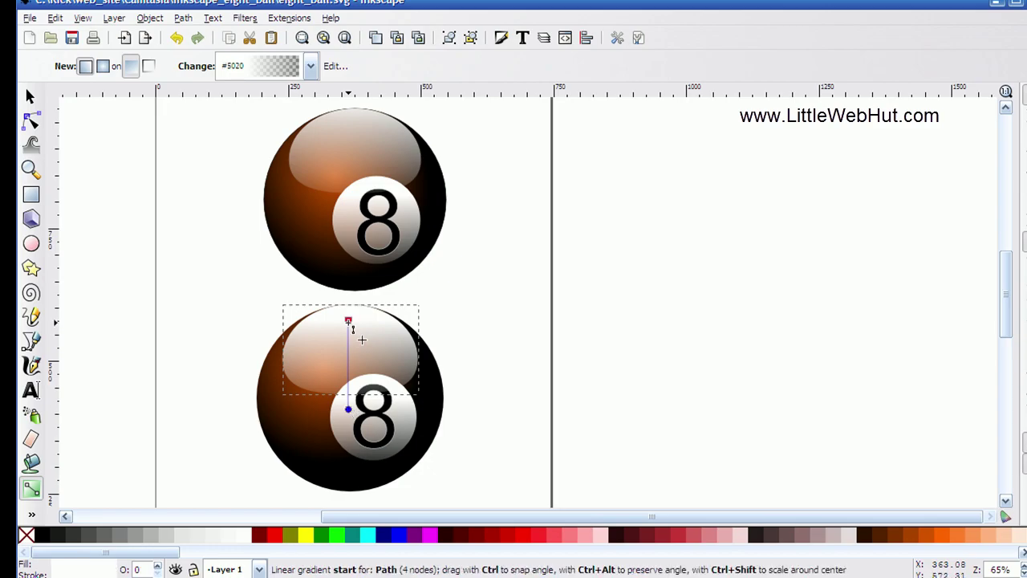
{"action": "left_click_drag", "start_coordinate": [361, 339], "coordinate": [363, 315]}
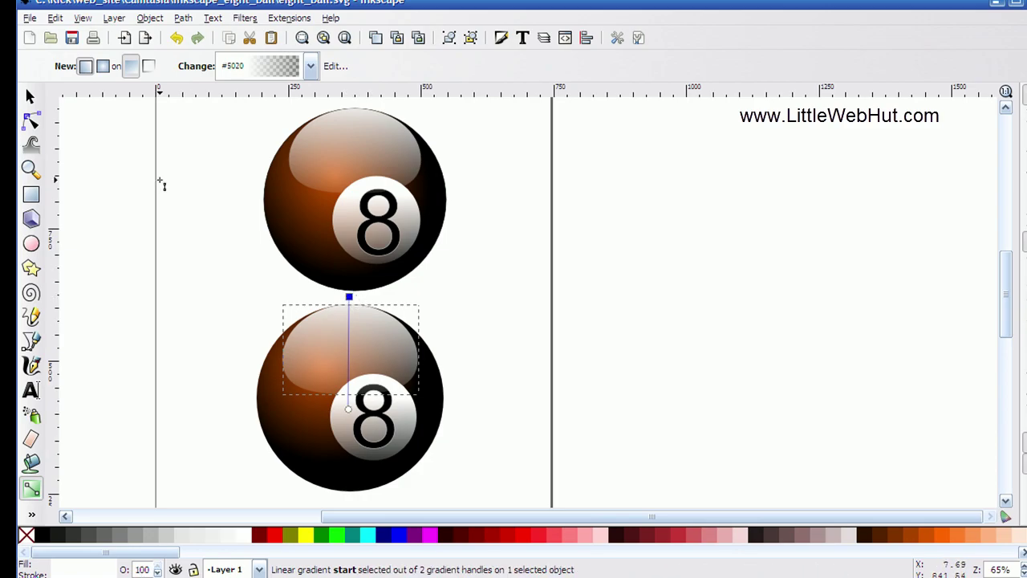
{"action": "left_click", "coordinate": [29, 96]}
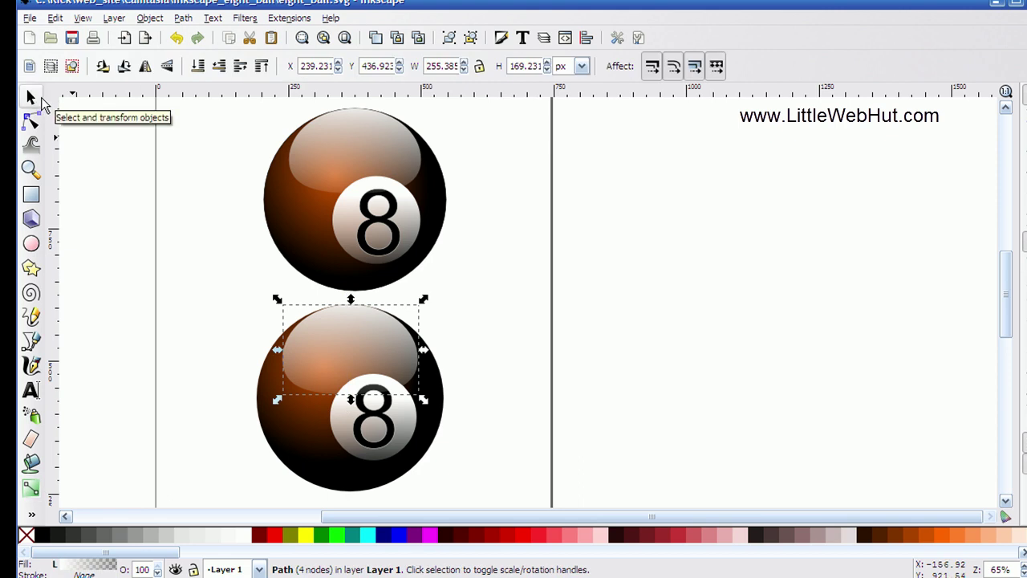
{"action": "left_click", "coordinate": [65, 135]}
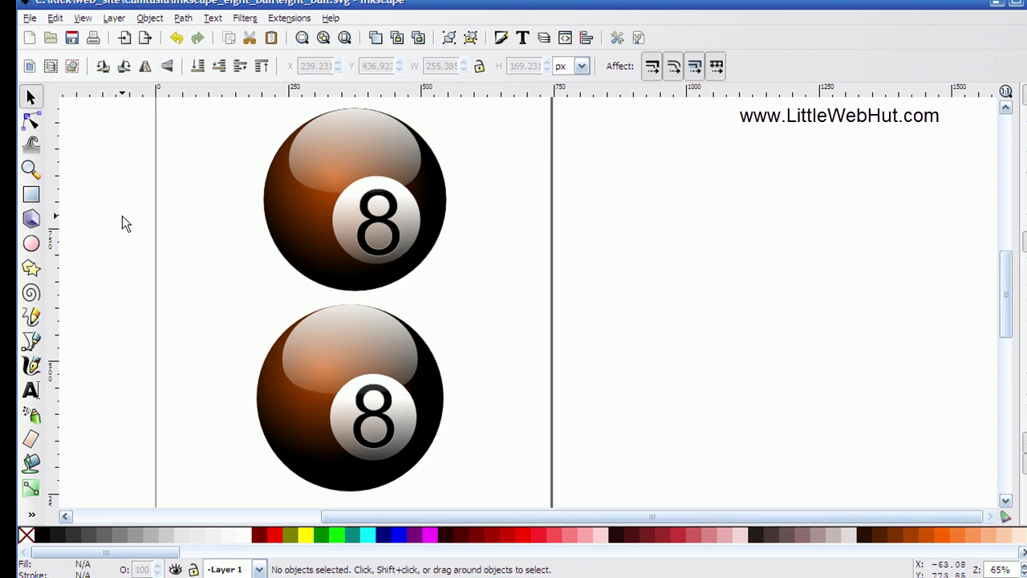